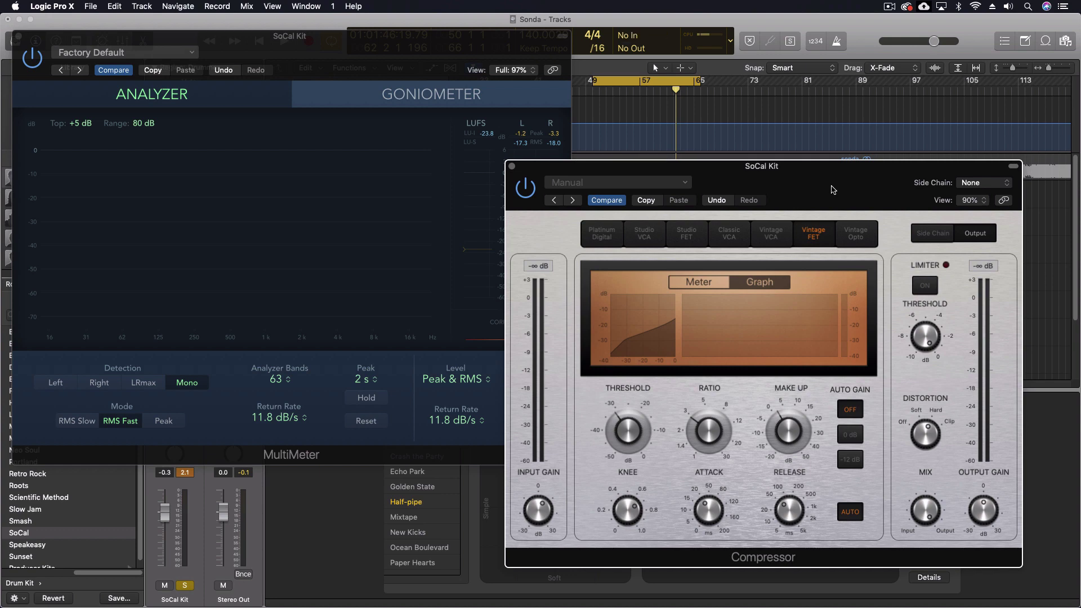
key(v)
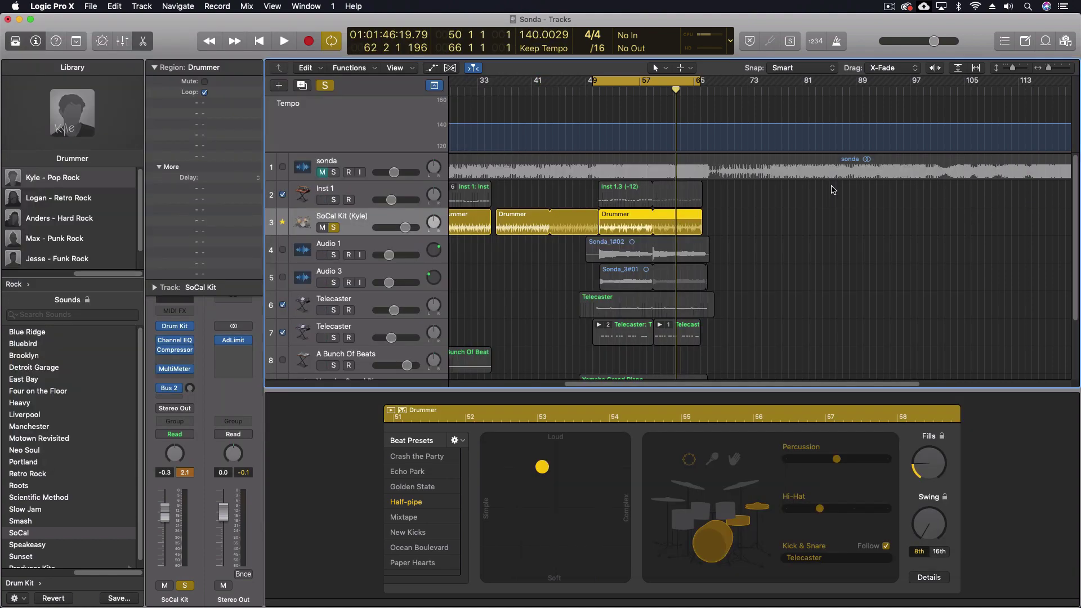
click(334, 227)
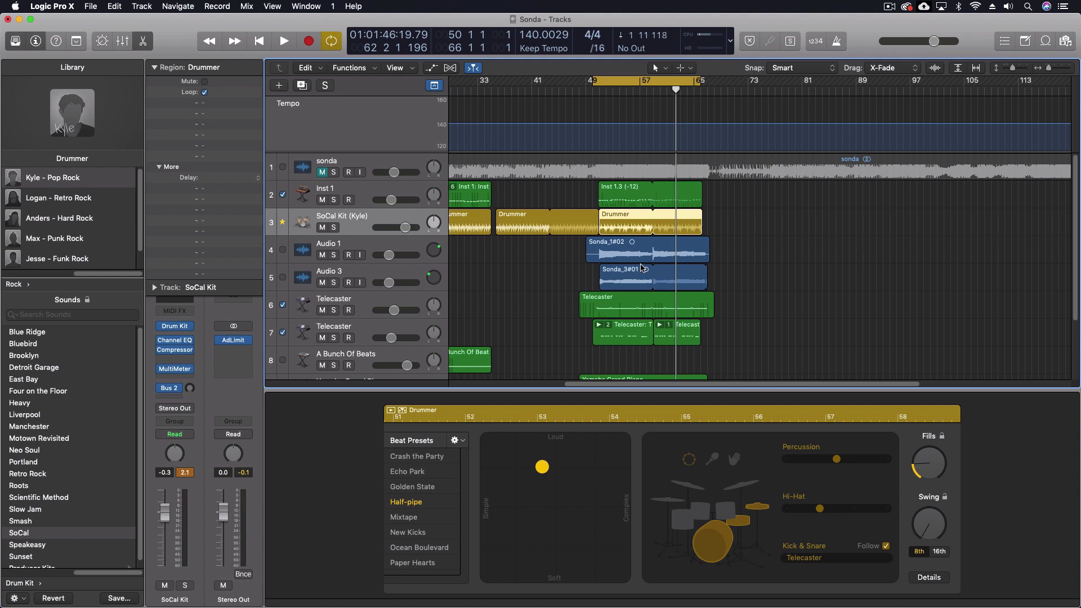
key(space)
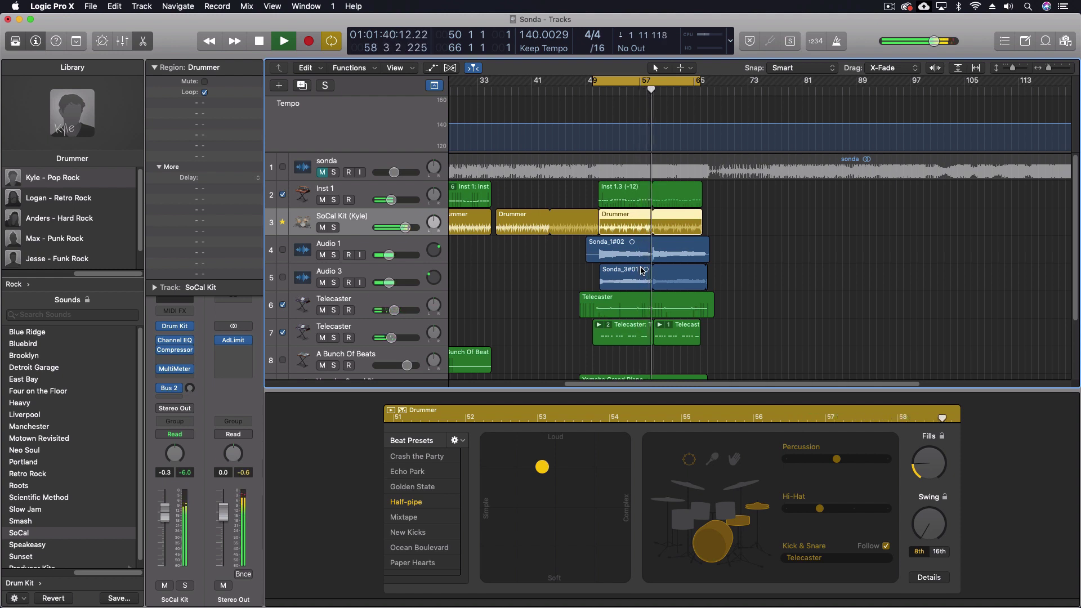
key(space)
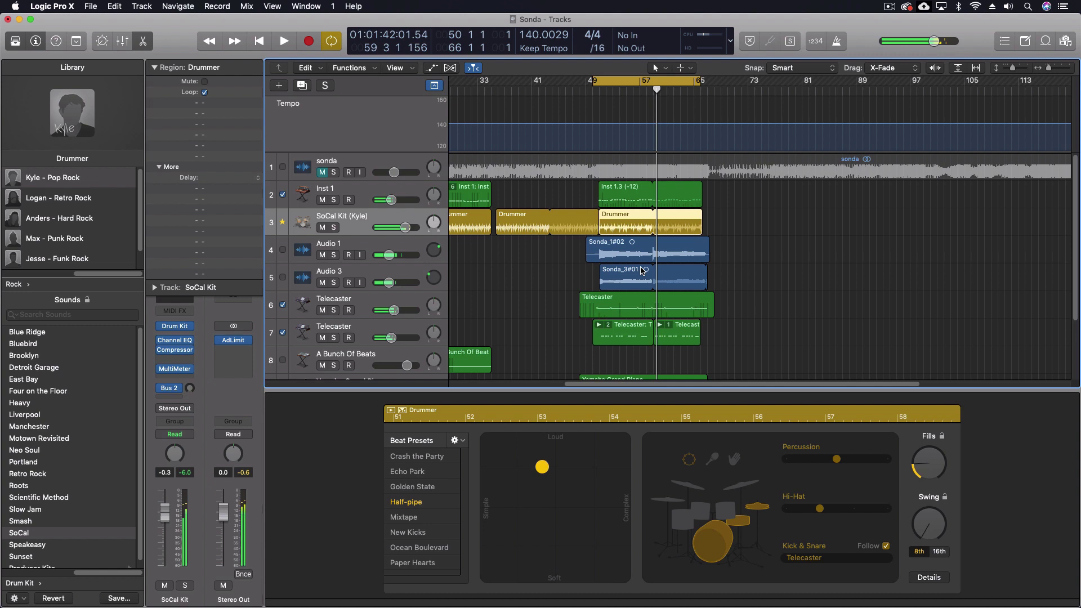
click(334, 228)
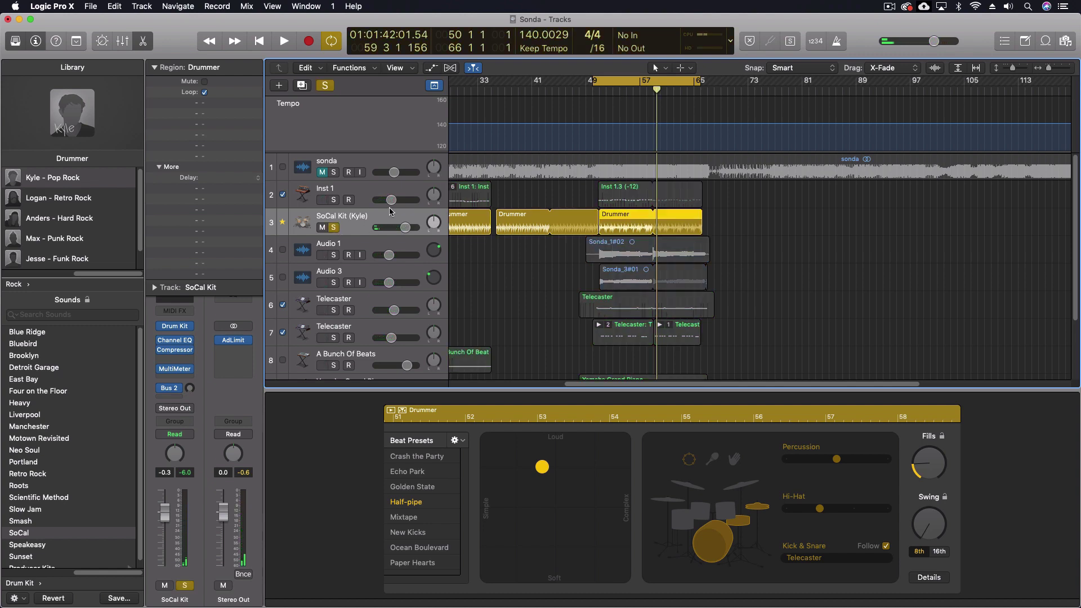
key(v)
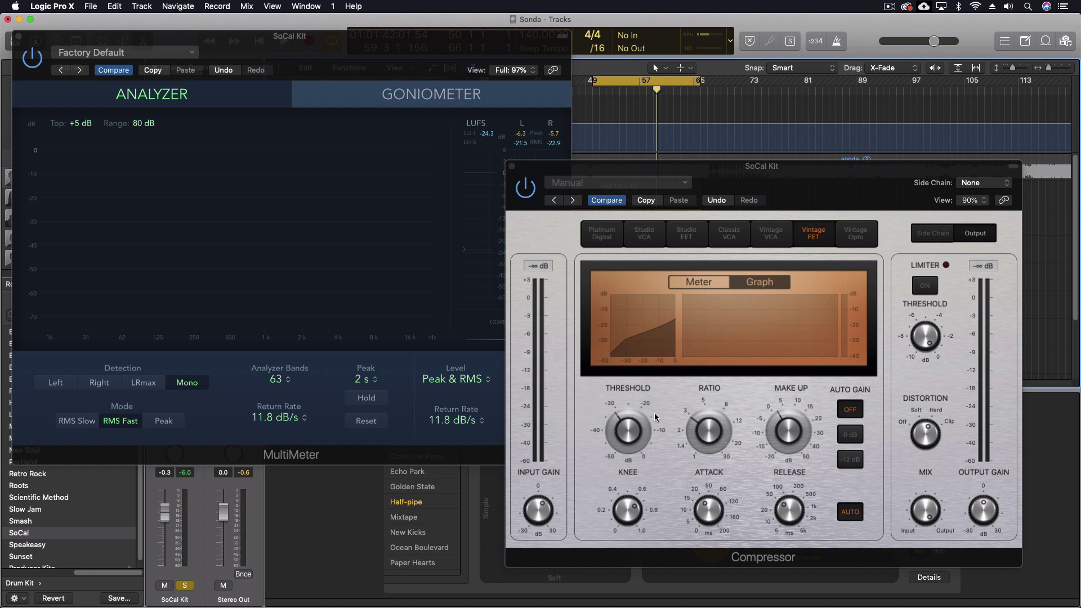
Step: Move the Compressor window beside the MultiMeter, then play the drums and turn Mix down toward 61.5%
mouse_move(712, 417)
mouse_move(647, 429)
mouse_move(924, 517)
drag(655, 164, 720, 147)
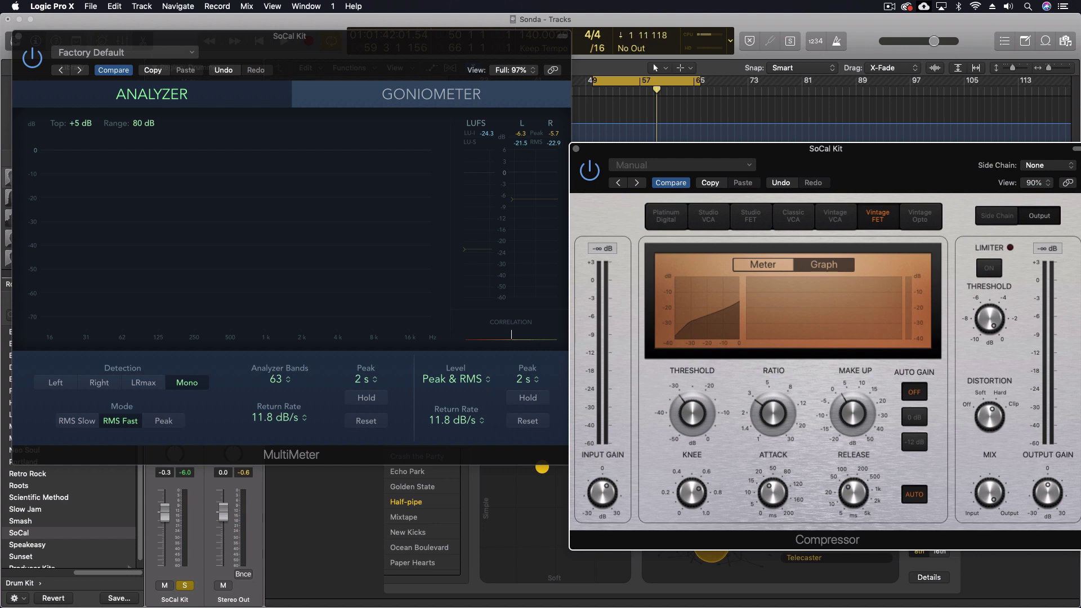
mouse_move(991, 496)
key(space)
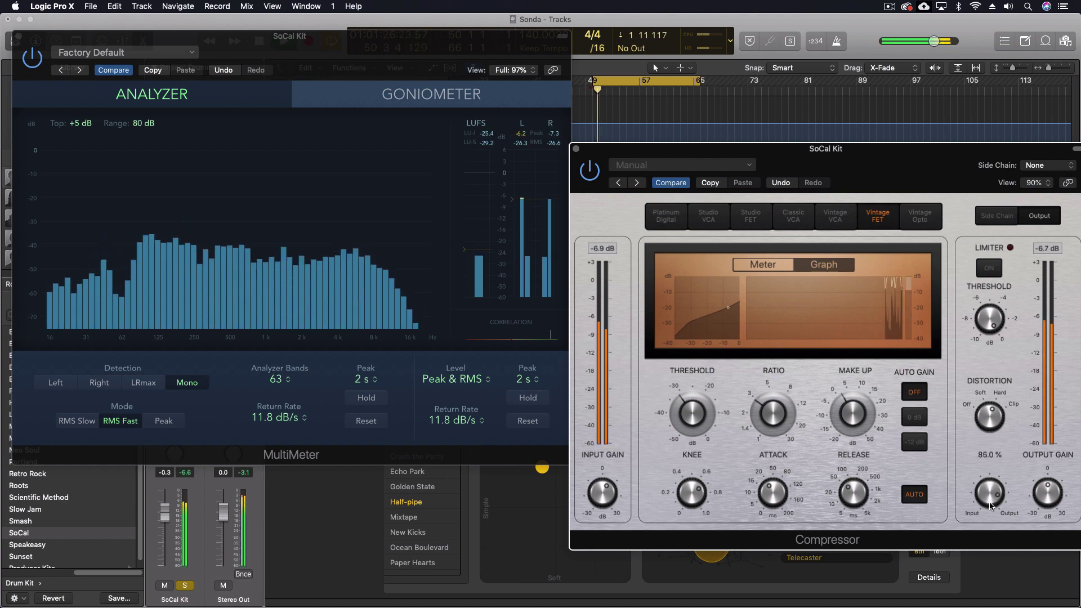
drag(990, 497, 994, 554)
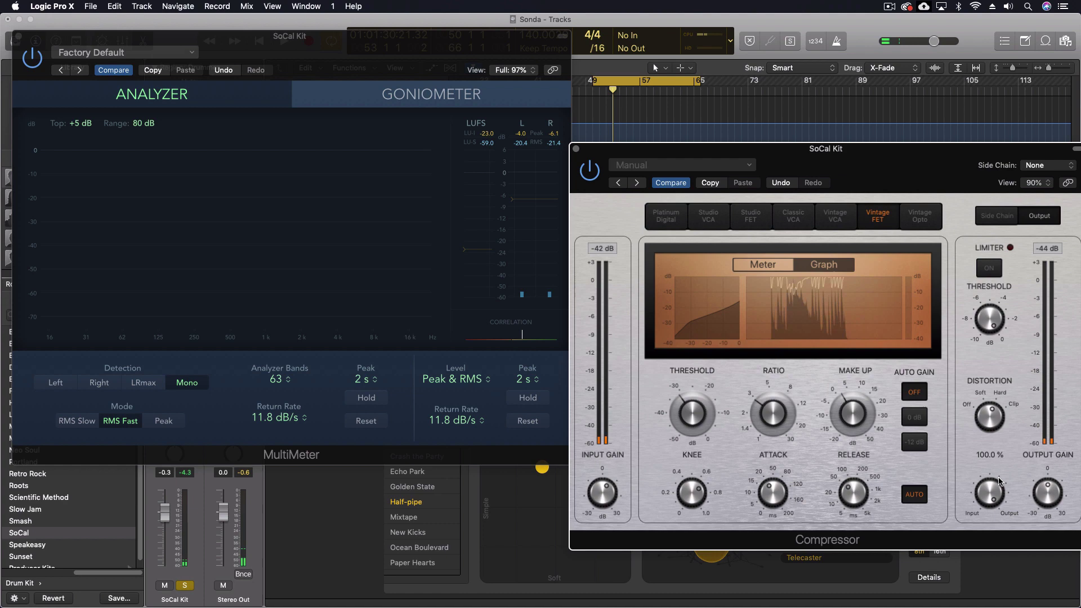
mouse_move(1003, 516)
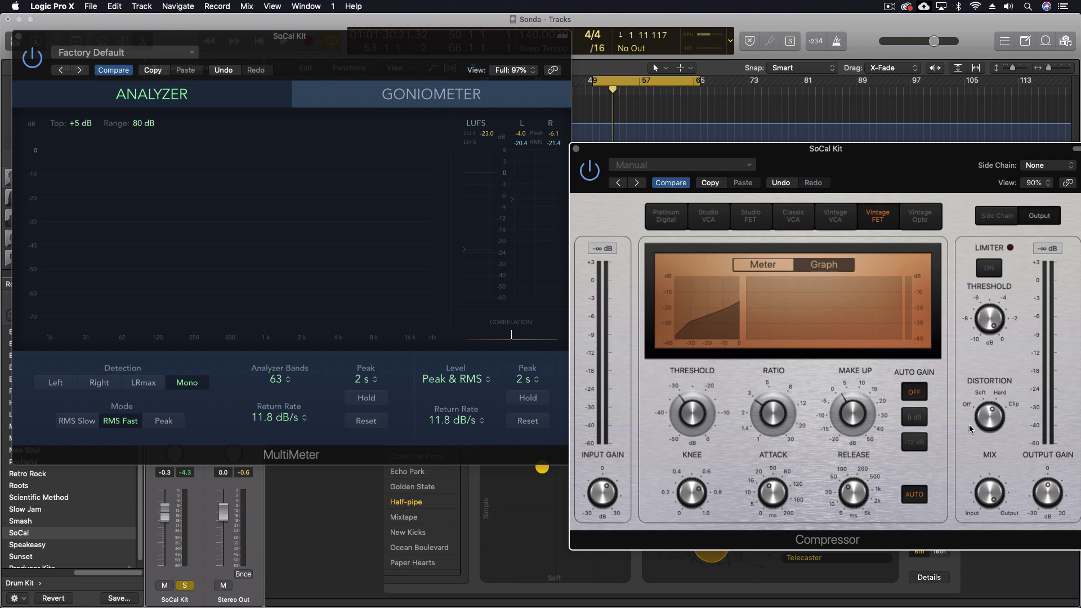
mouse_move(985, 489)
mouse_move(848, 431)
mouse_move(977, 300)
mouse_move(834, 410)
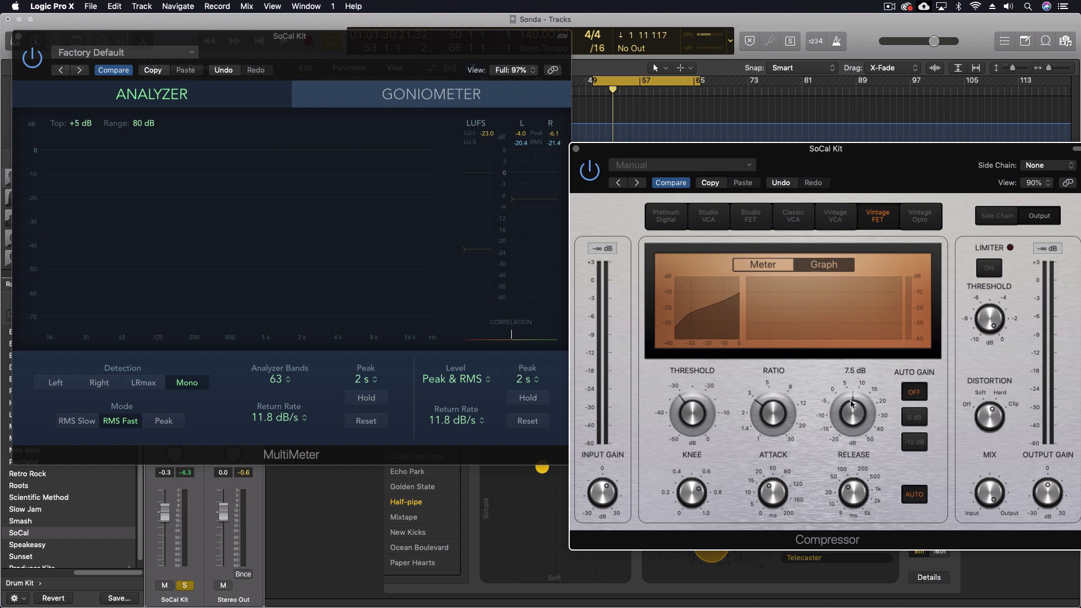
drag(851, 403, 847, 428)
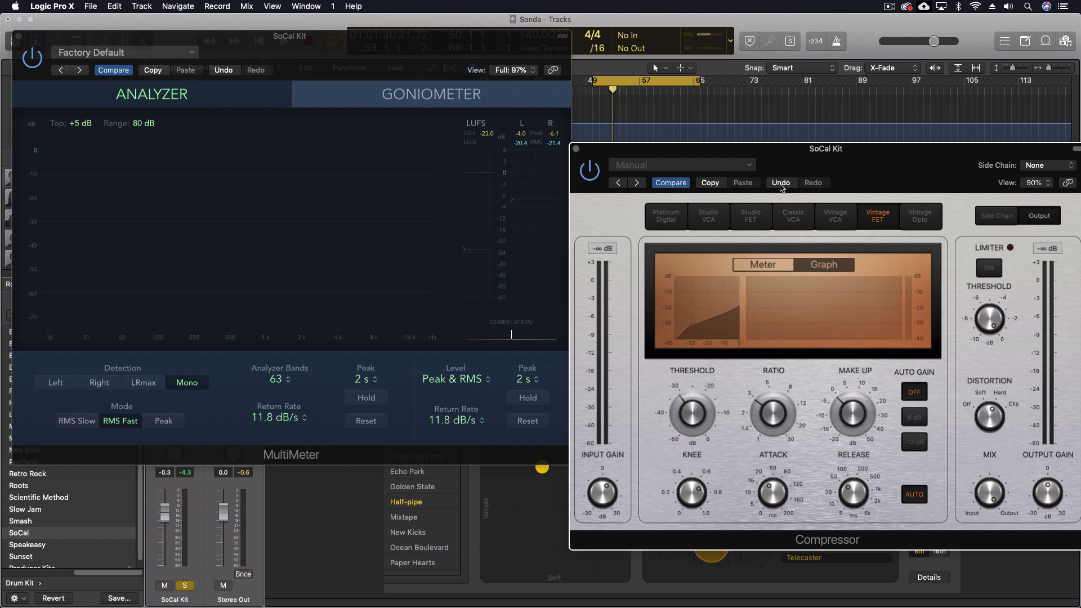
click(781, 183)
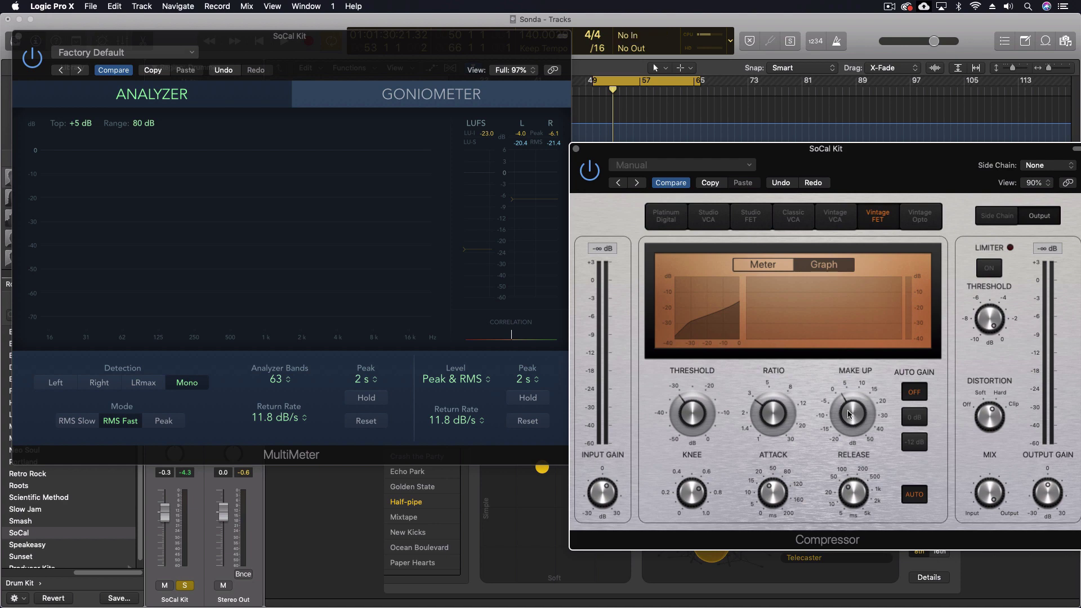
mouse_move(851, 400)
mouse_move(988, 482)
key(space)
drag(992, 495, 978, 562)
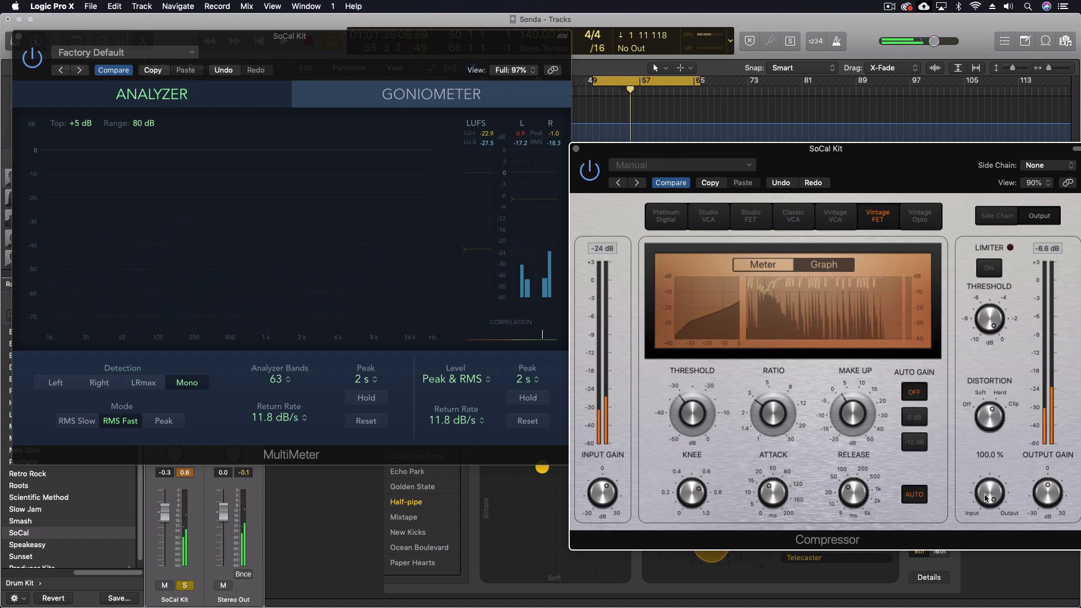
Step: Set the compressor's make-up gain to 10 dB
mouse_move(987, 499)
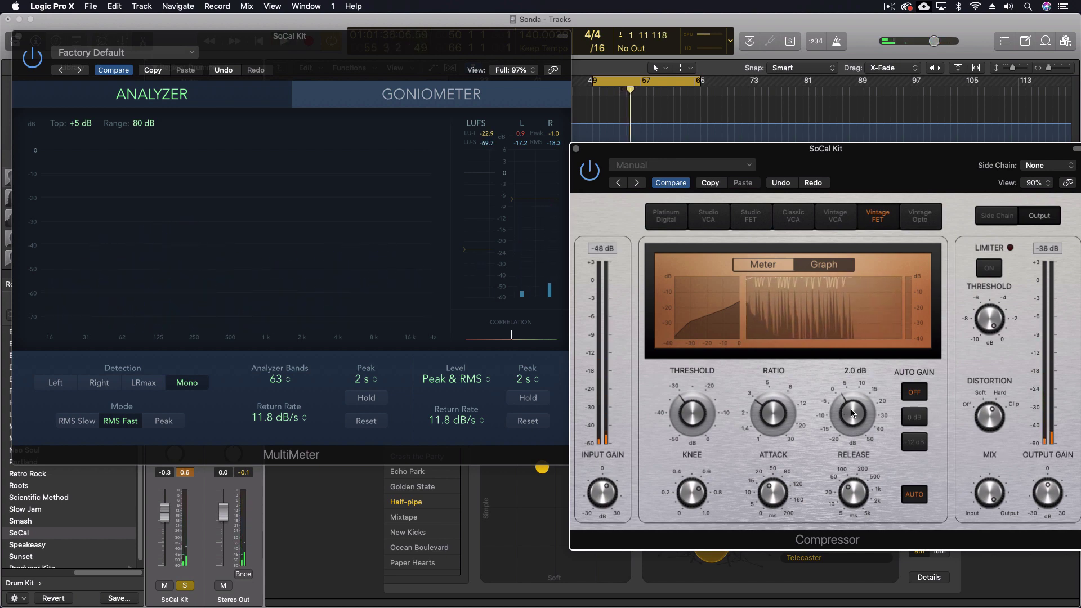
mouse_move(851, 412)
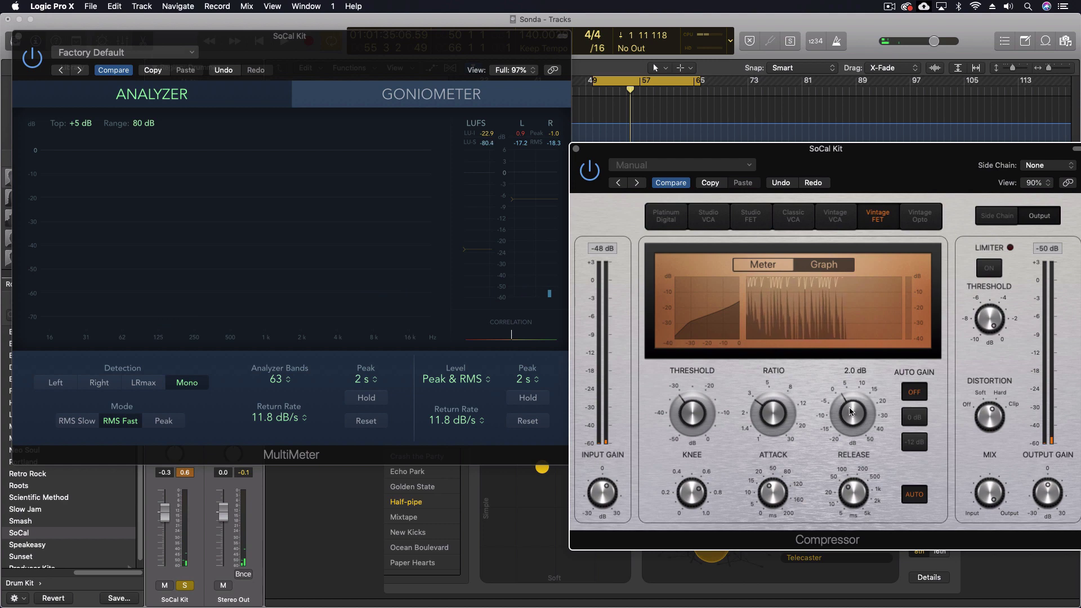
double_click(848, 372)
text(10)
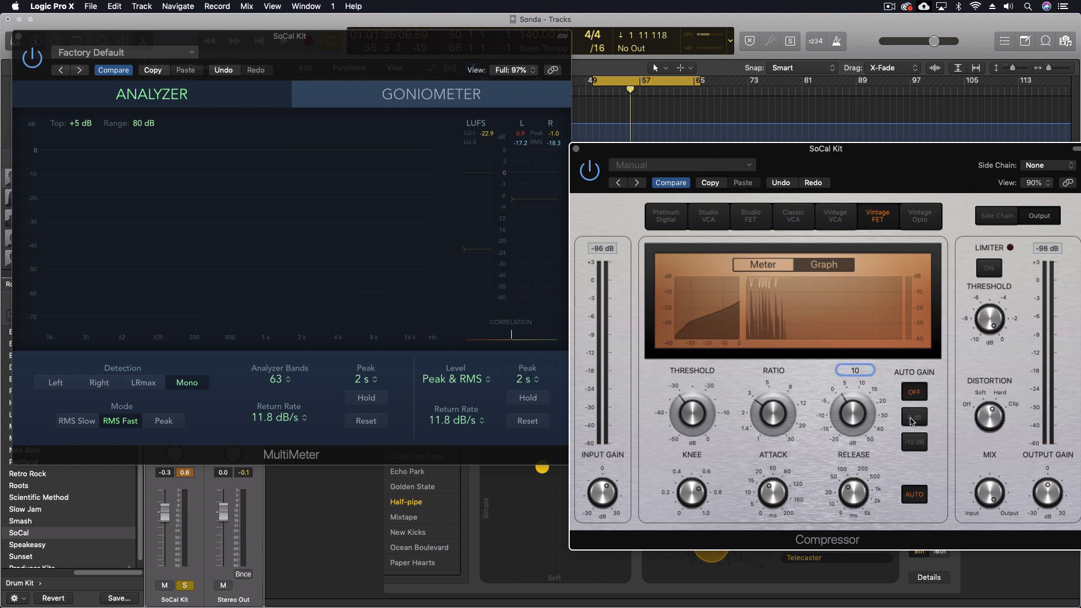
key(Return)
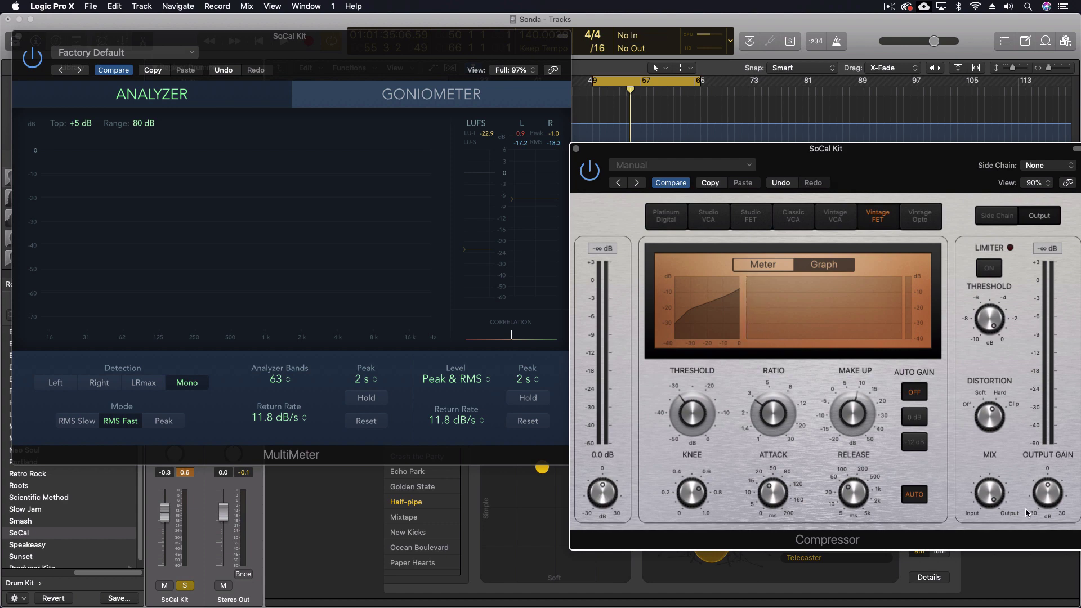
Step: Play the drums while sweeping the compressor Mix to 0%, 2.5%, then 34%
key(space)
drag(989, 491, 1010, 606)
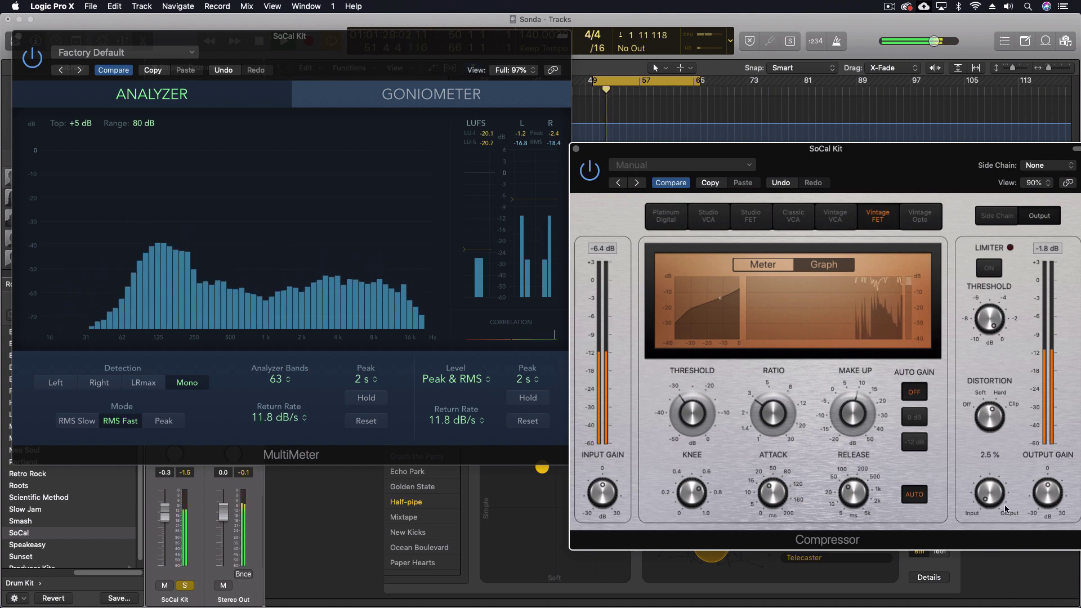
drag(989, 504, 987, 501)
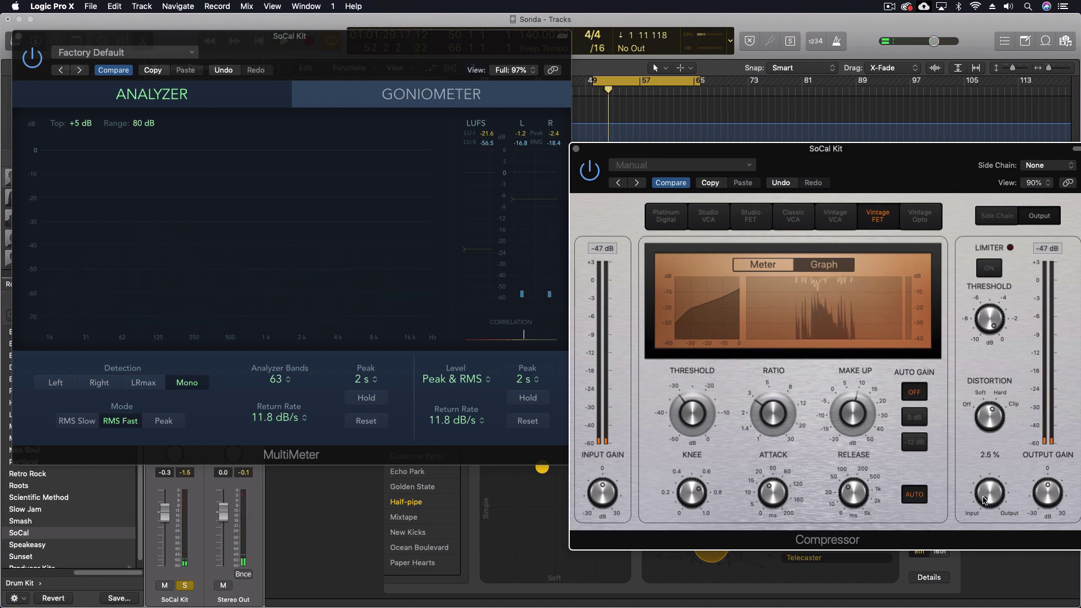
drag(984, 500, 978, 472)
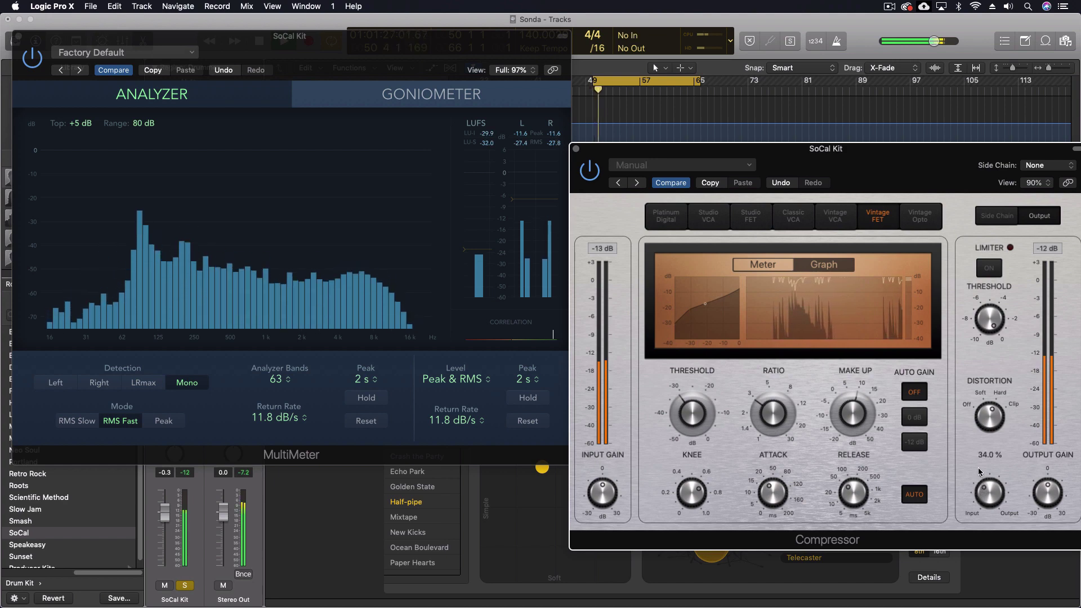
Step: Lower the make-up gain to -2 dB and confirm Input Gain at 0 dB
double_click(858, 379)
text(-2)
key(Return)
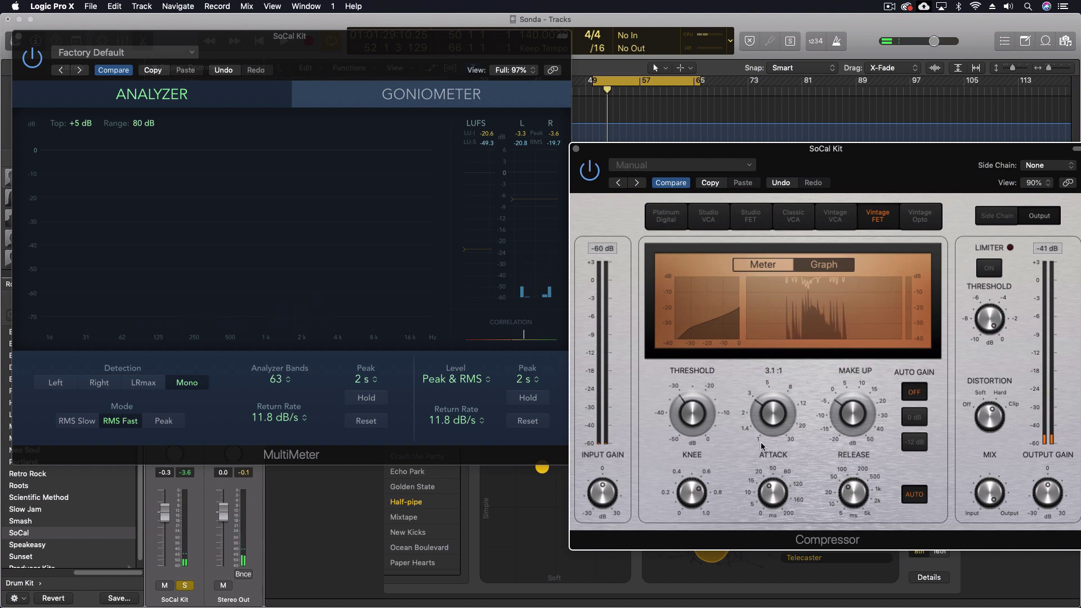
double_click(601, 456)
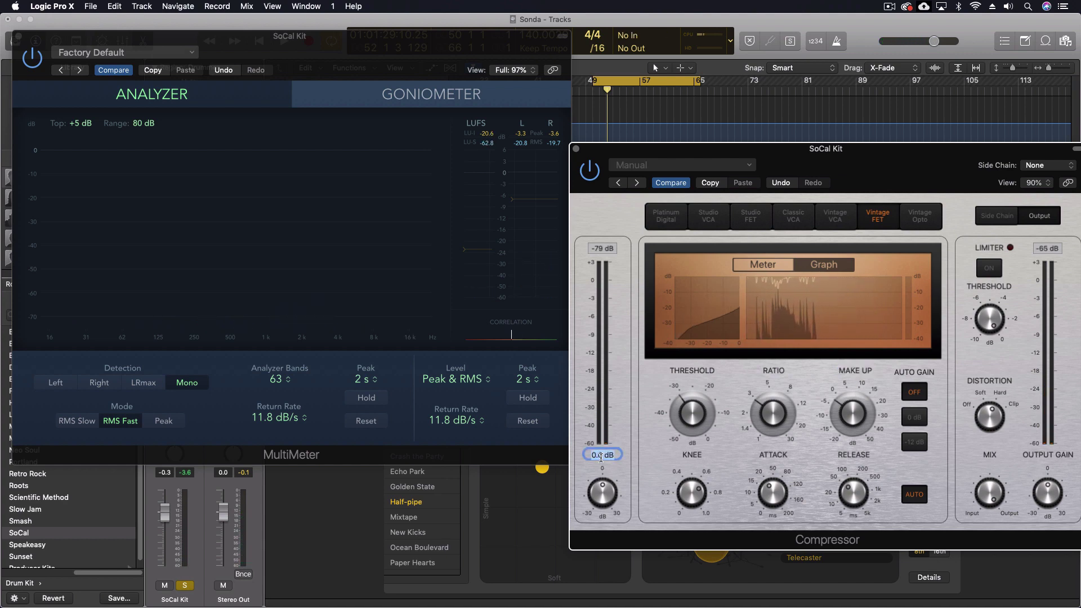
key(Return)
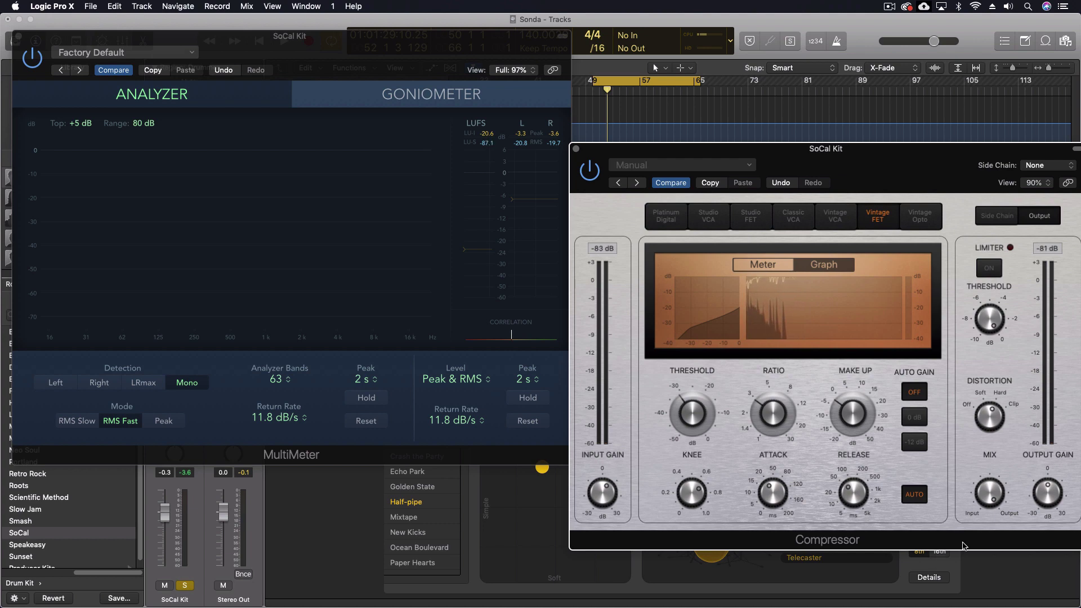
Step: Play the drums, recheck the make-up gain value, and restart playback to compare levels
key(space)
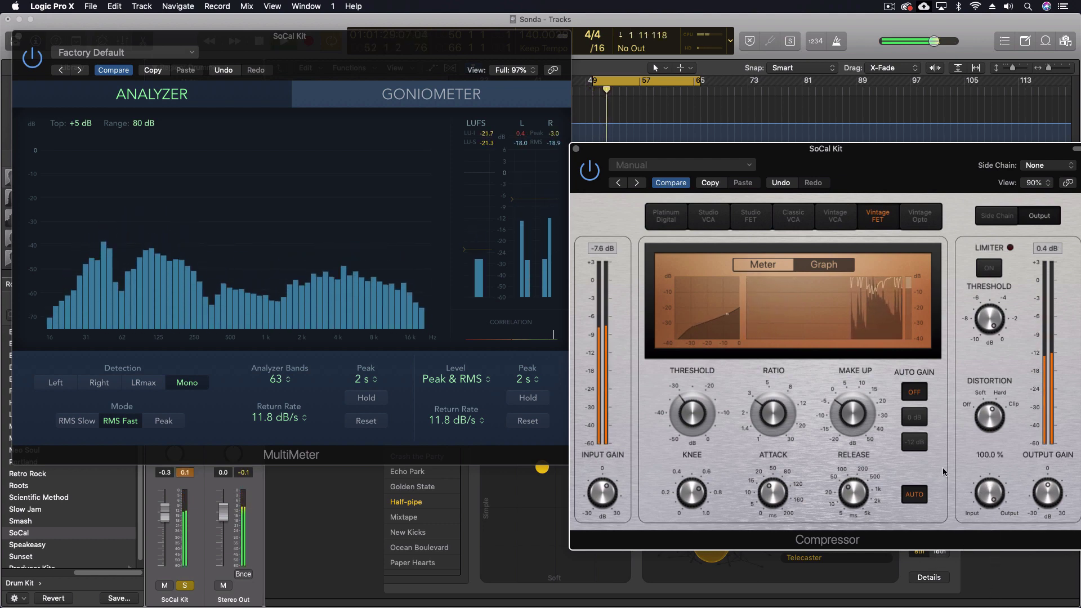
mouse_move(856, 373)
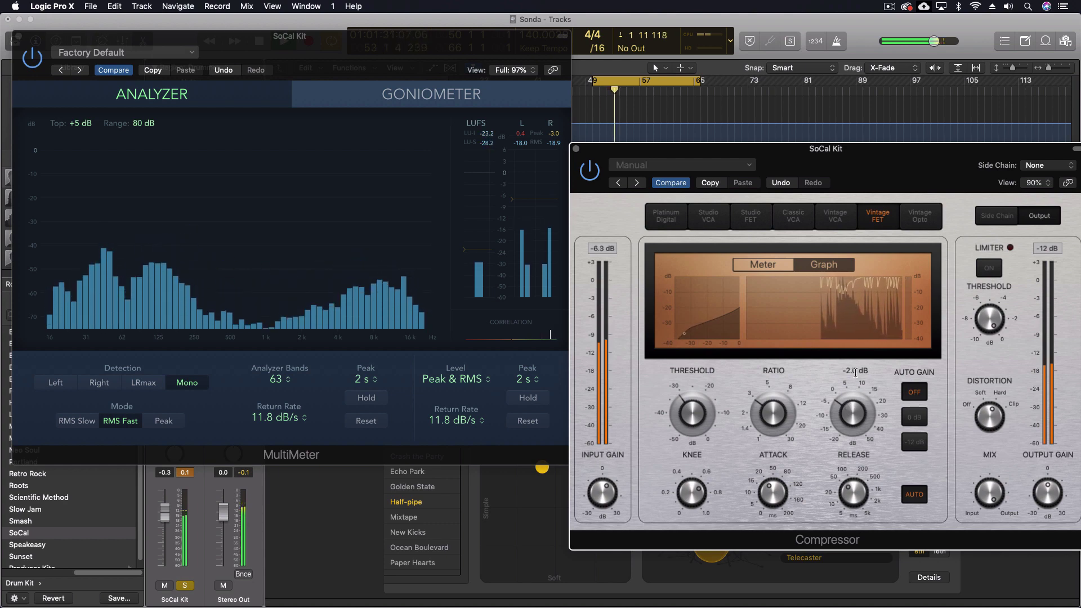
key(space)
double_click(854, 371)
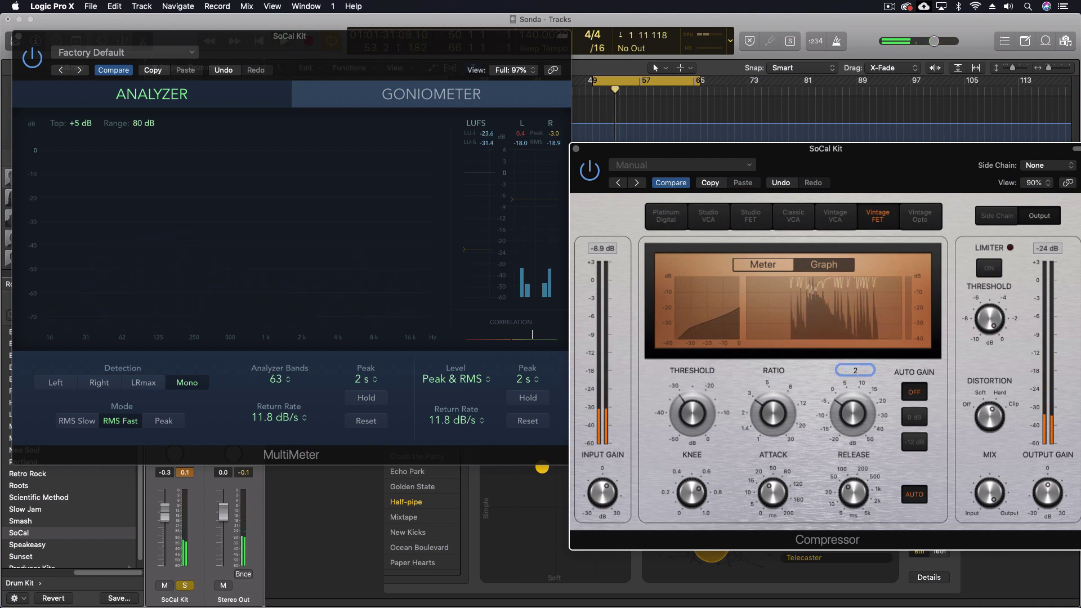
mouse_move(987, 490)
key(space)
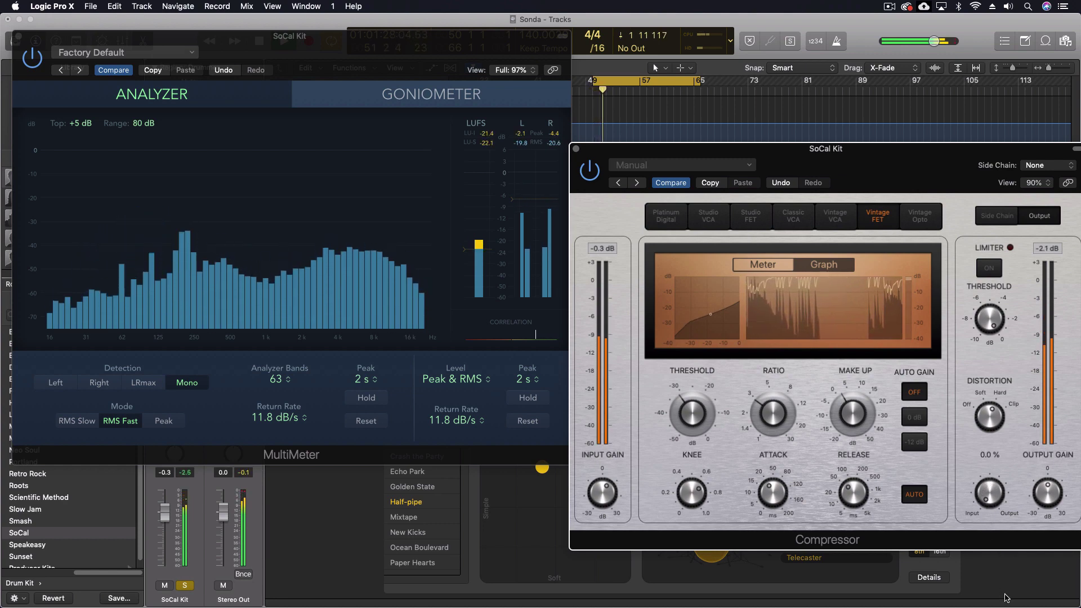
Step: Try the compressor Mix at 0% and 69% while listening, then close the MultiMeter window
mouse_move(967, 434)
mouse_down()
mouse_move(986, 577)
mouse_move(958, 421)
mouse_up()
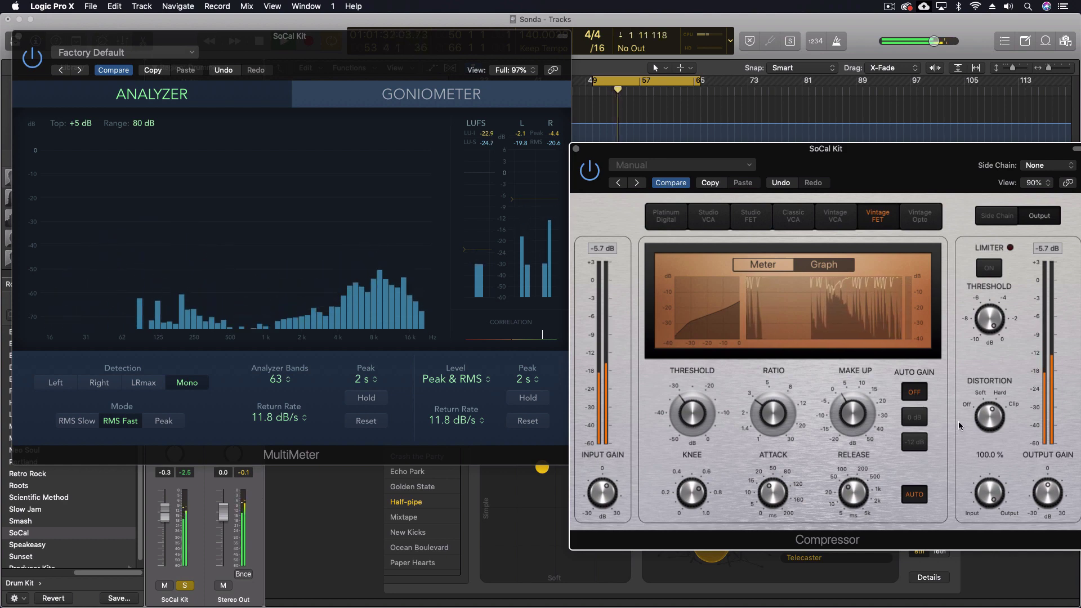
key(space)
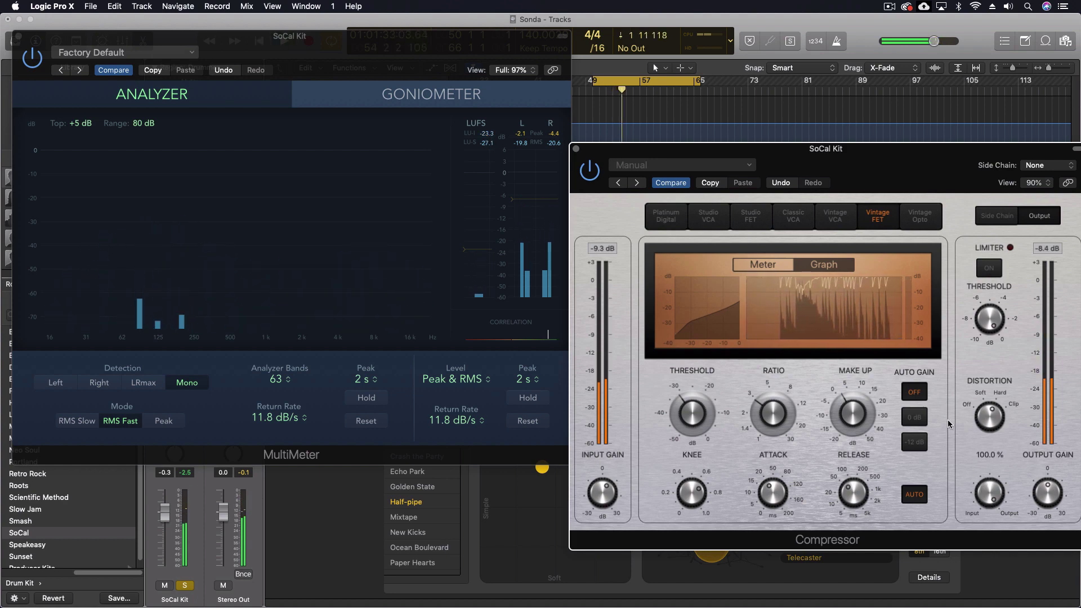
mouse_move(995, 488)
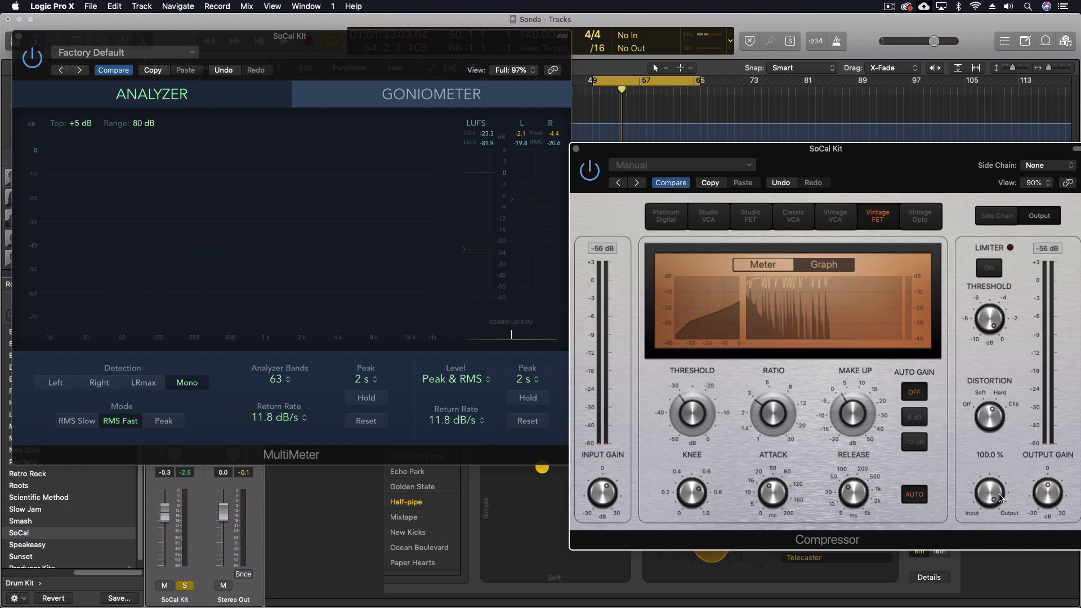
drag(1000, 498, 974, 536)
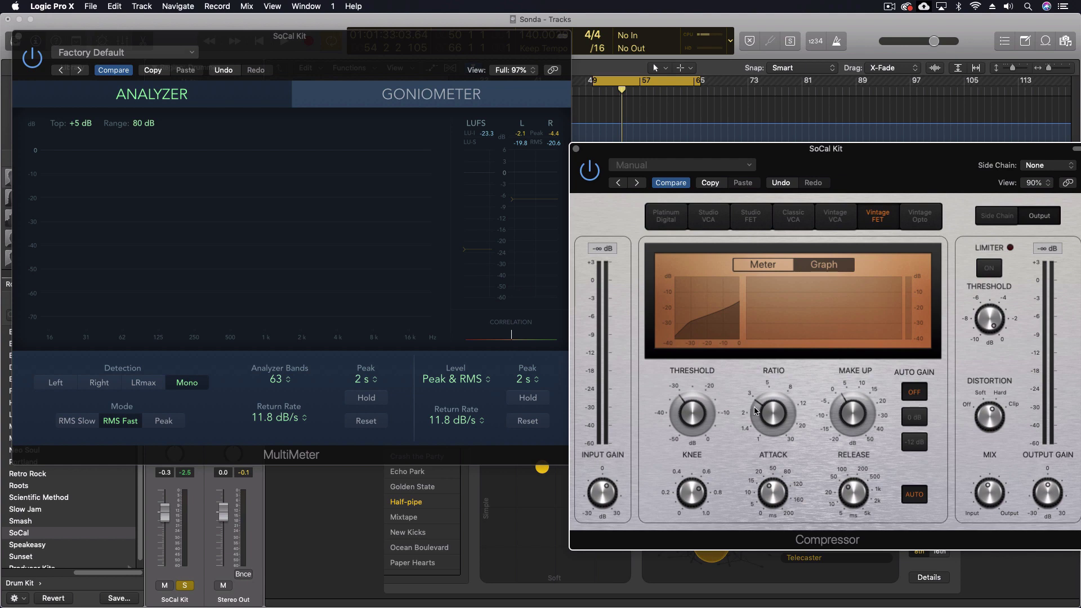
key(space)
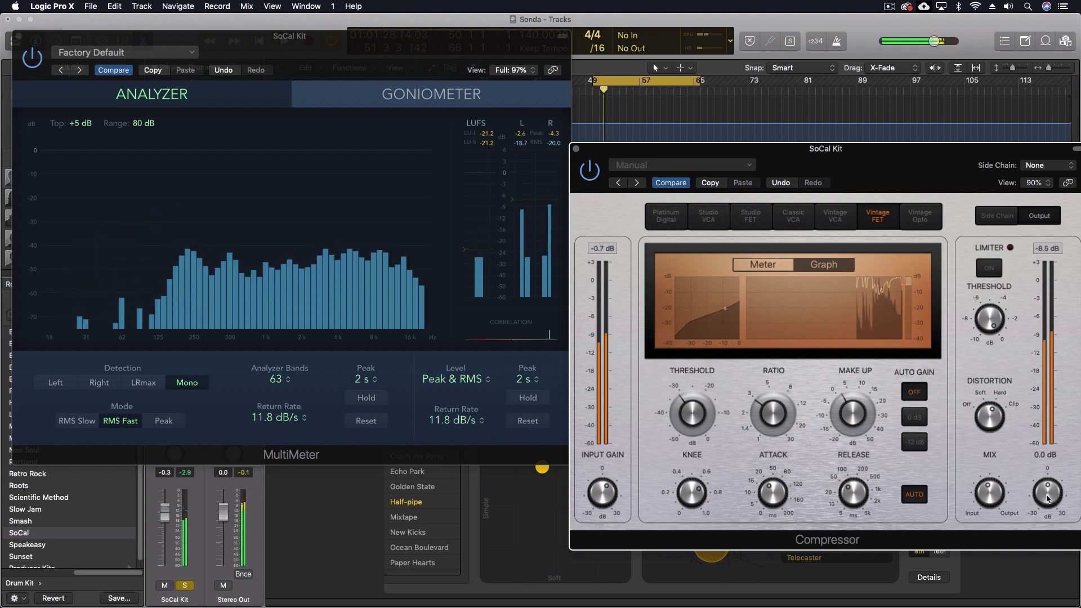
click(19, 37)
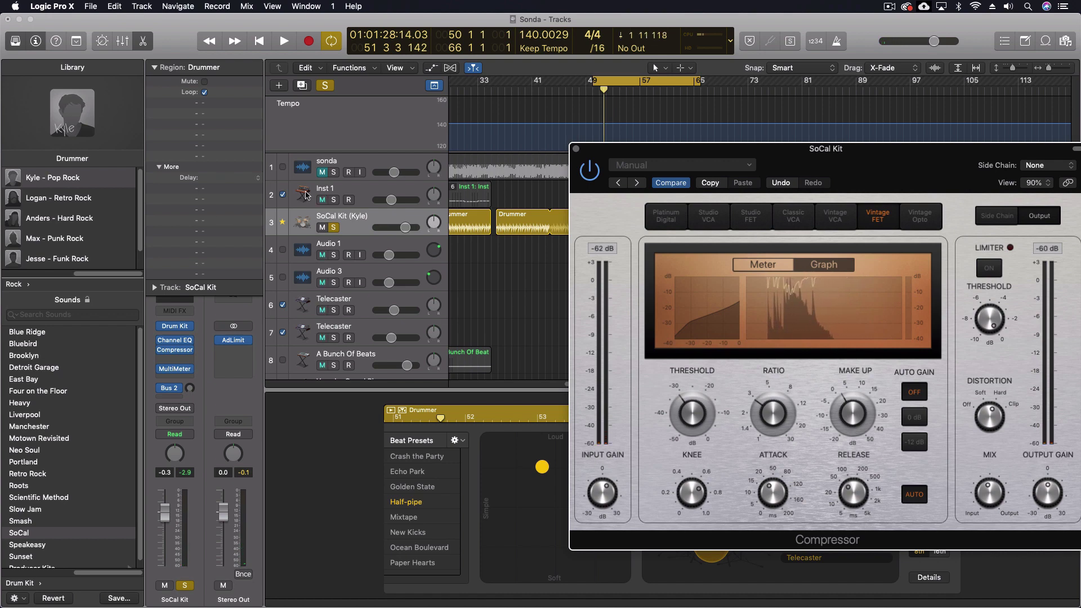
Step: Unsolo the drummer on track 3, play the full mix, and raise Output Gain about 6 dB
click(335, 228)
key(space)
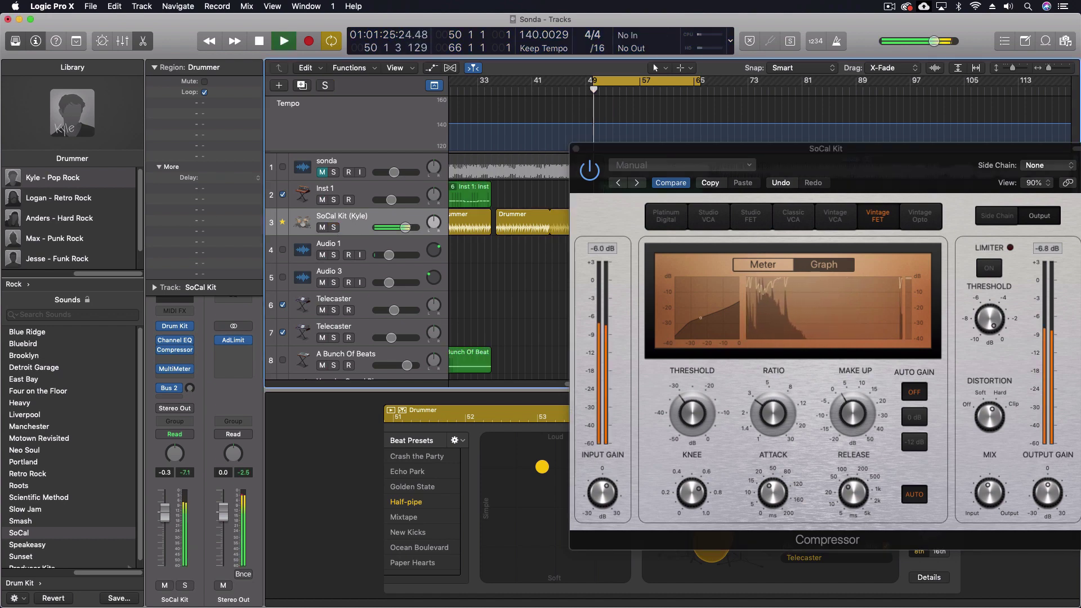
drag(1048, 496, 1045, 488)
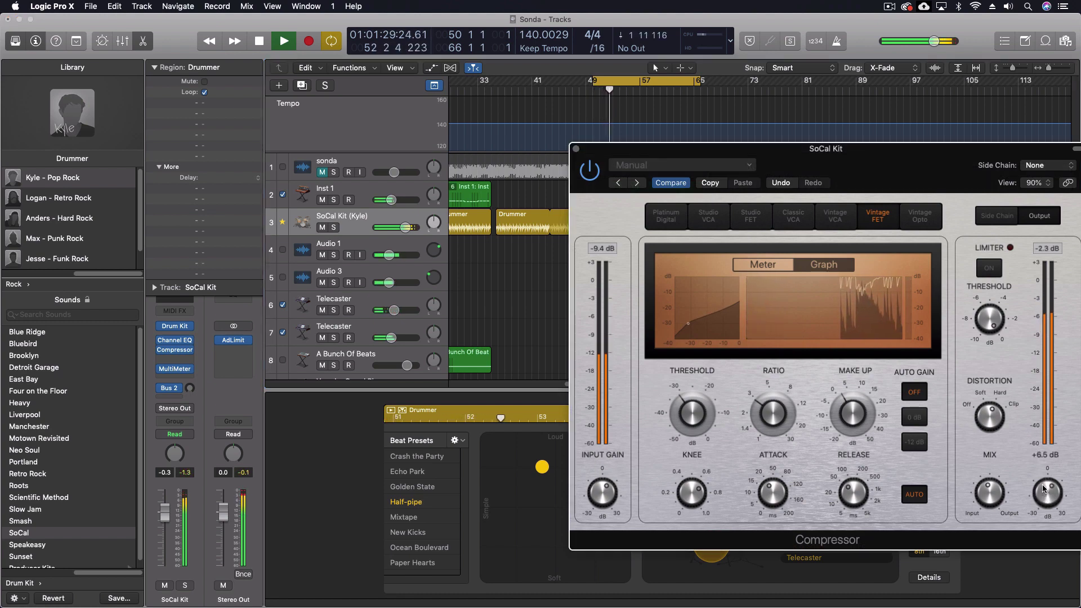
Step: Switch the compressor's Limiter on and set Mix to about 32%
click(989, 268)
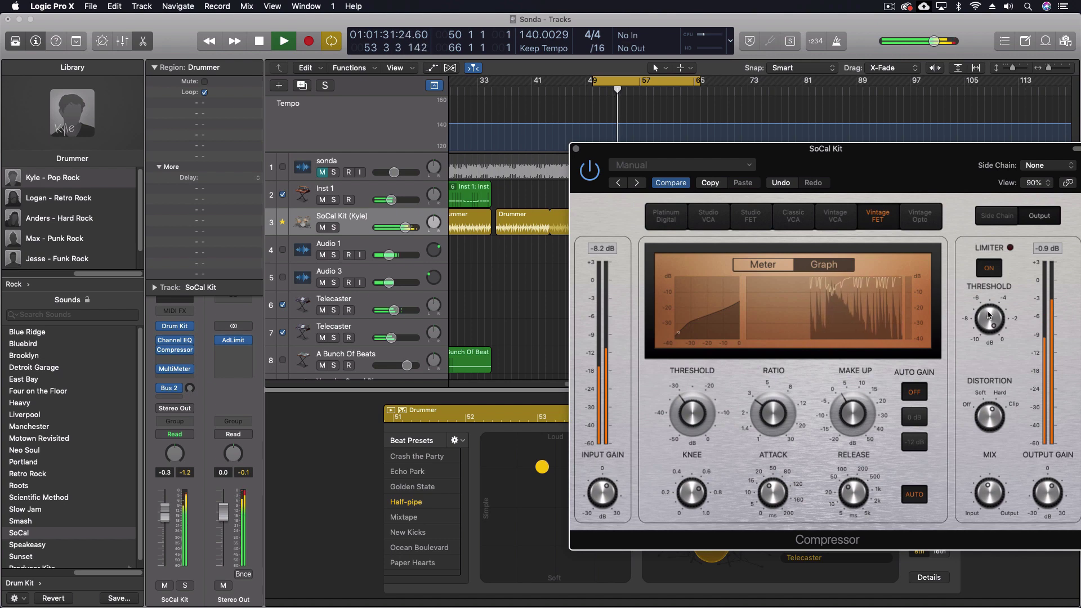
mouse_move(992, 343)
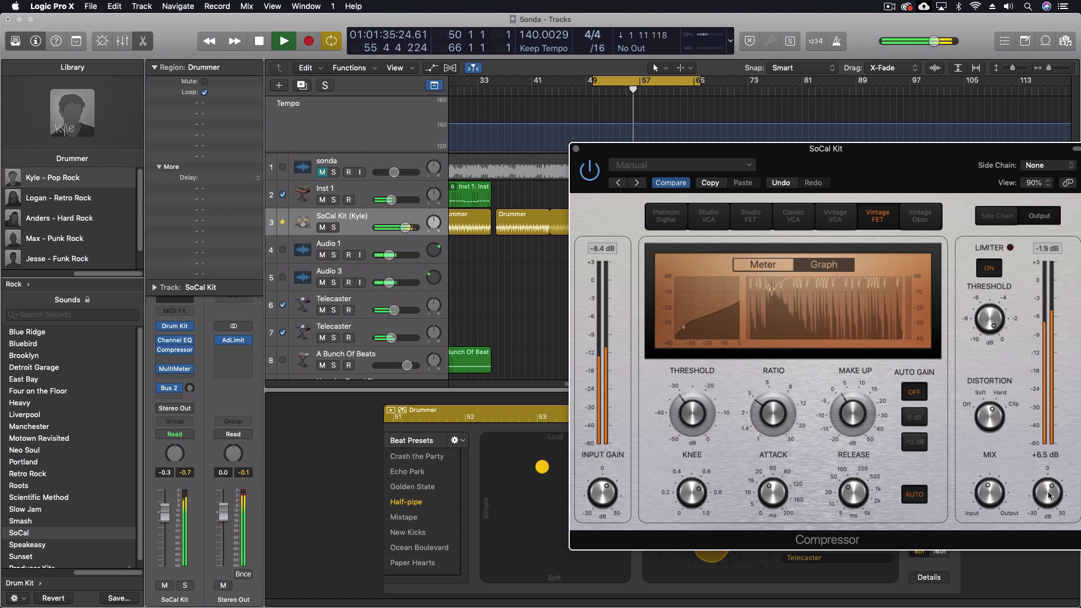
mouse_move(996, 495)
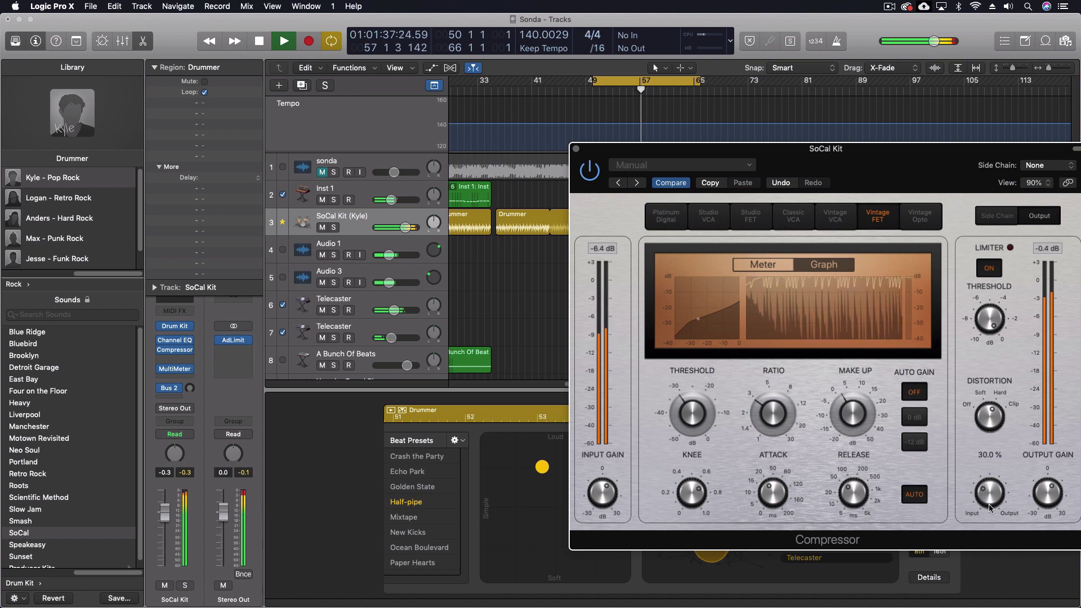
drag(989, 504, 987, 496)
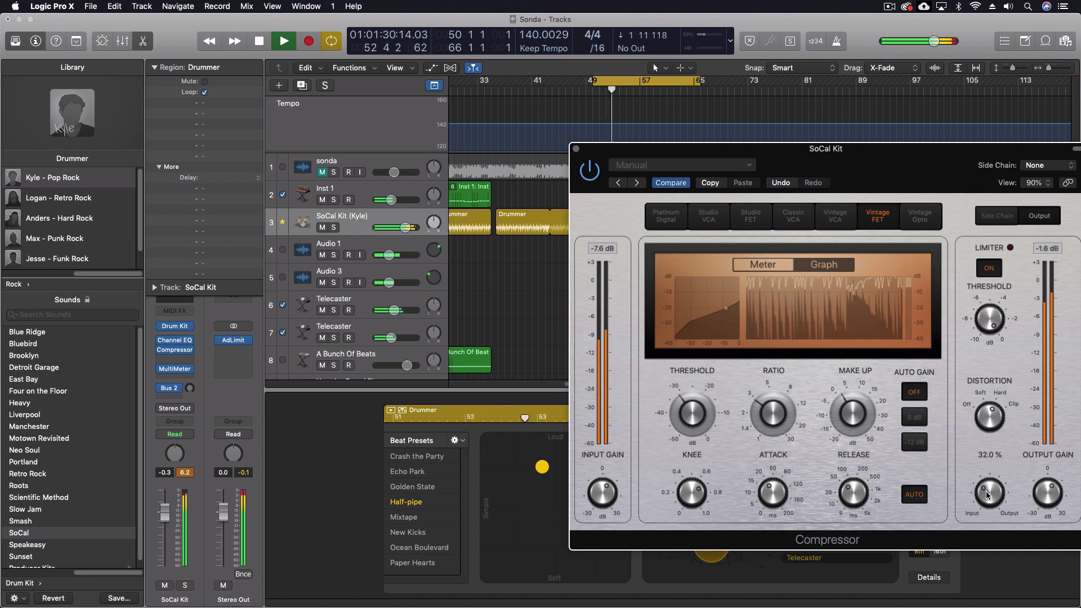
Step: Stop playback and review the compressor settings: ratio 3.1:1, Mix at 32%
key(space)
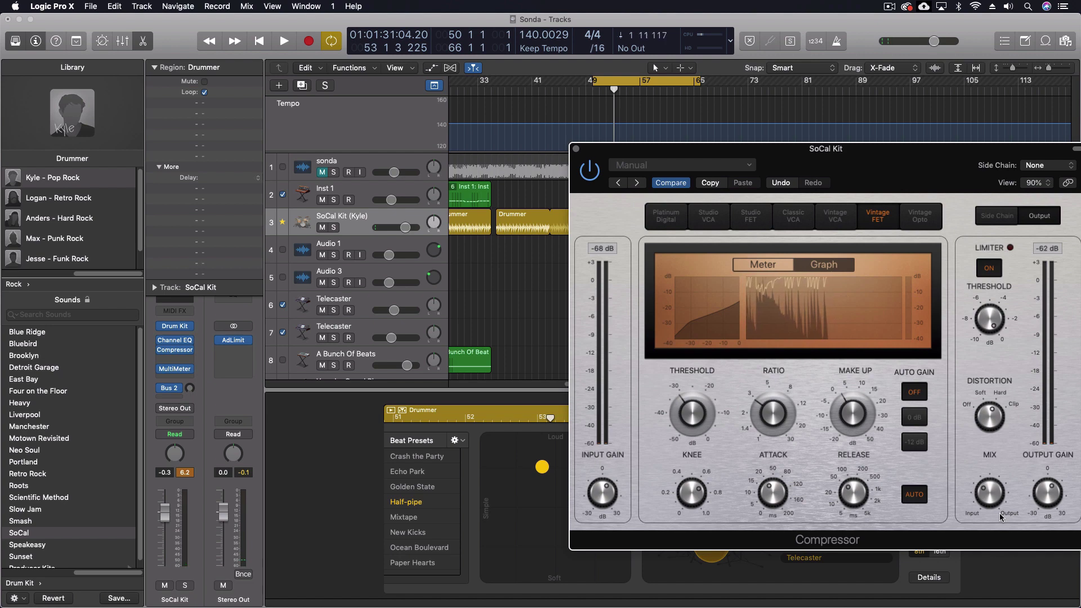
mouse_move(735, 380)
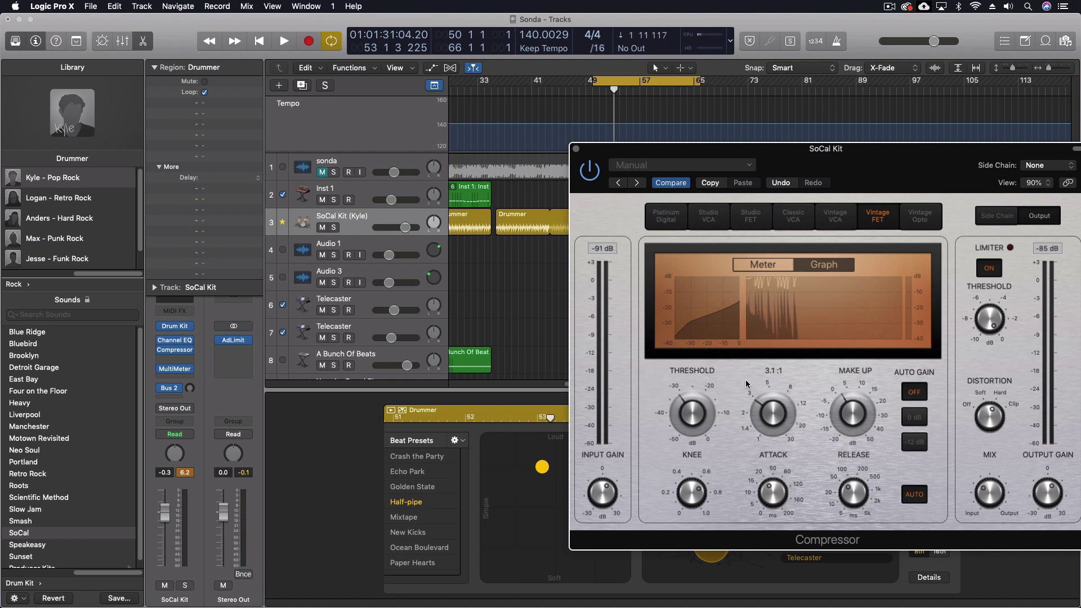